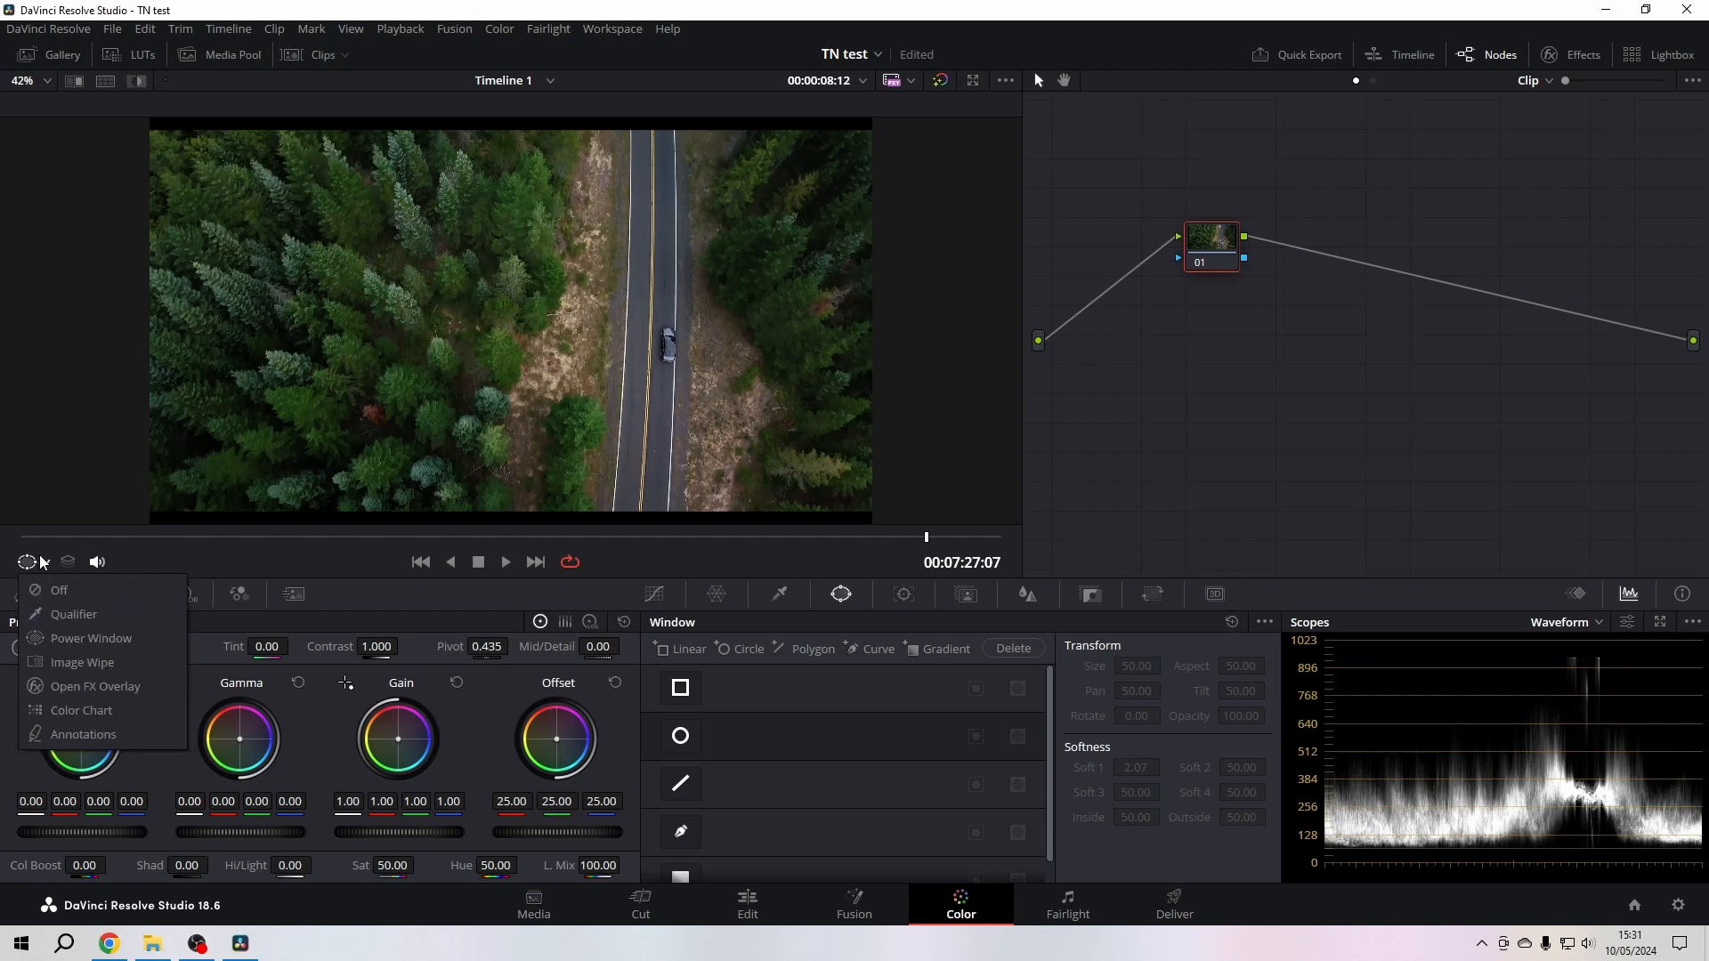
# Turn on the Power Window overlay and draw a closed four-point Curve window around the car on the road
pyautogui.click(79, 639)
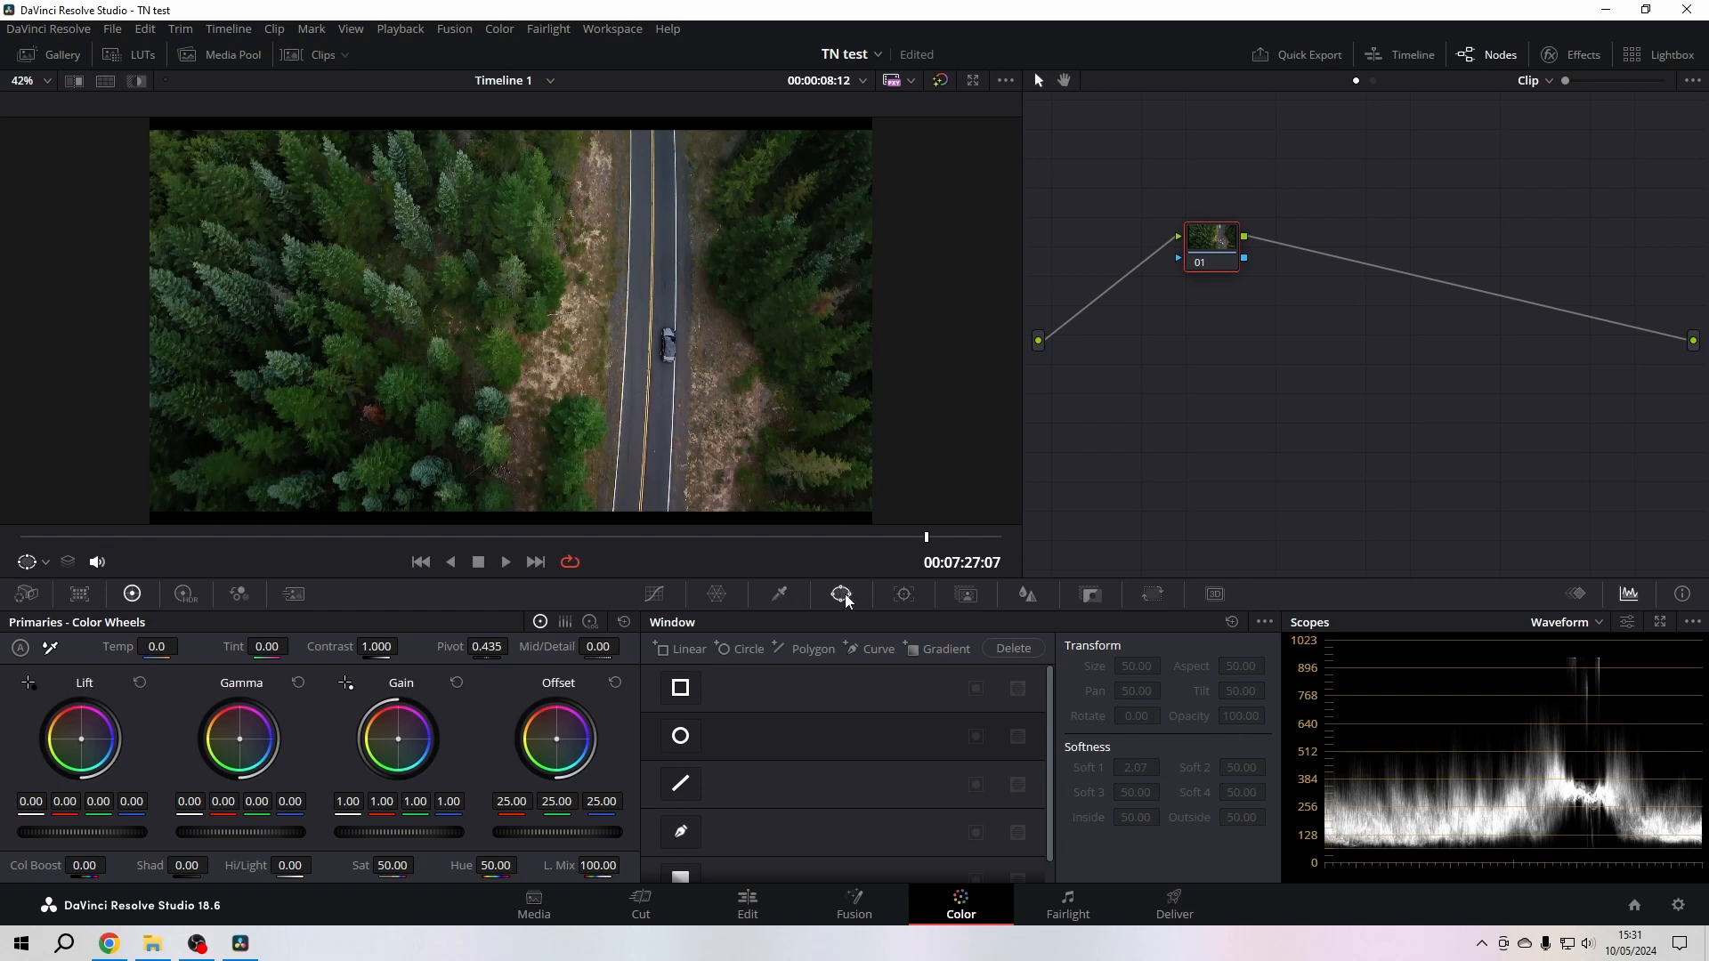
pyautogui.click(682, 831)
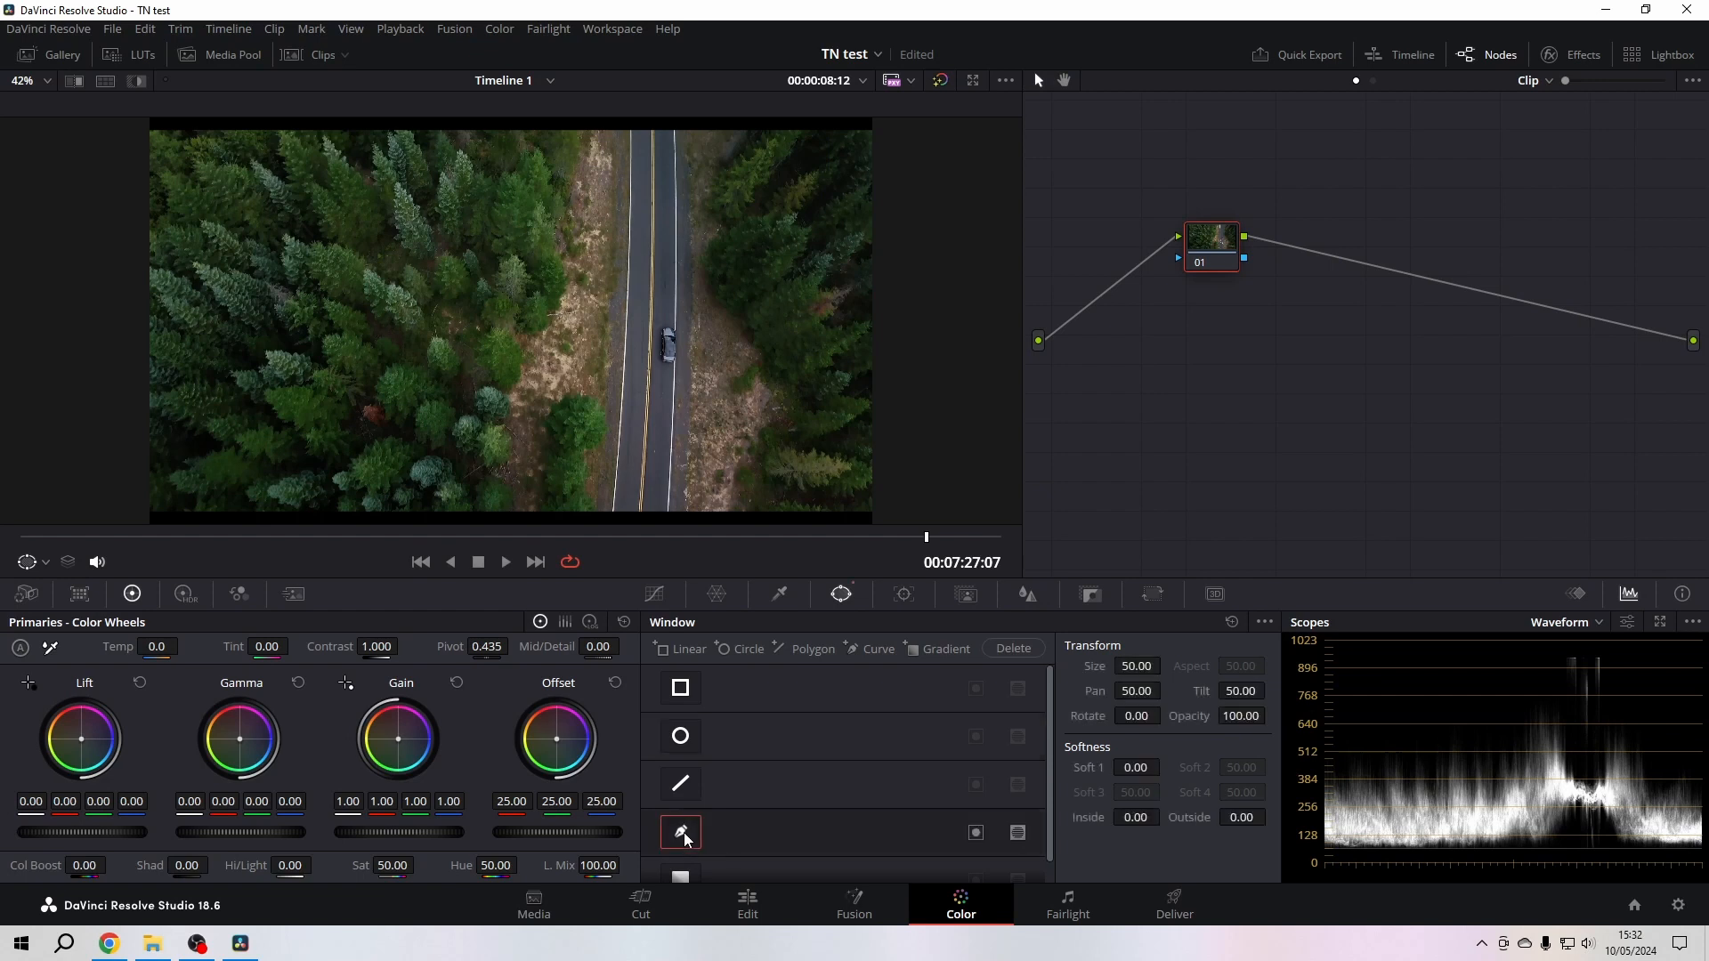
pyautogui.scroll(2, 739, 329)
pyautogui.click(725, 306)
pyautogui.click(762, 304)
pyautogui.click(759, 377)
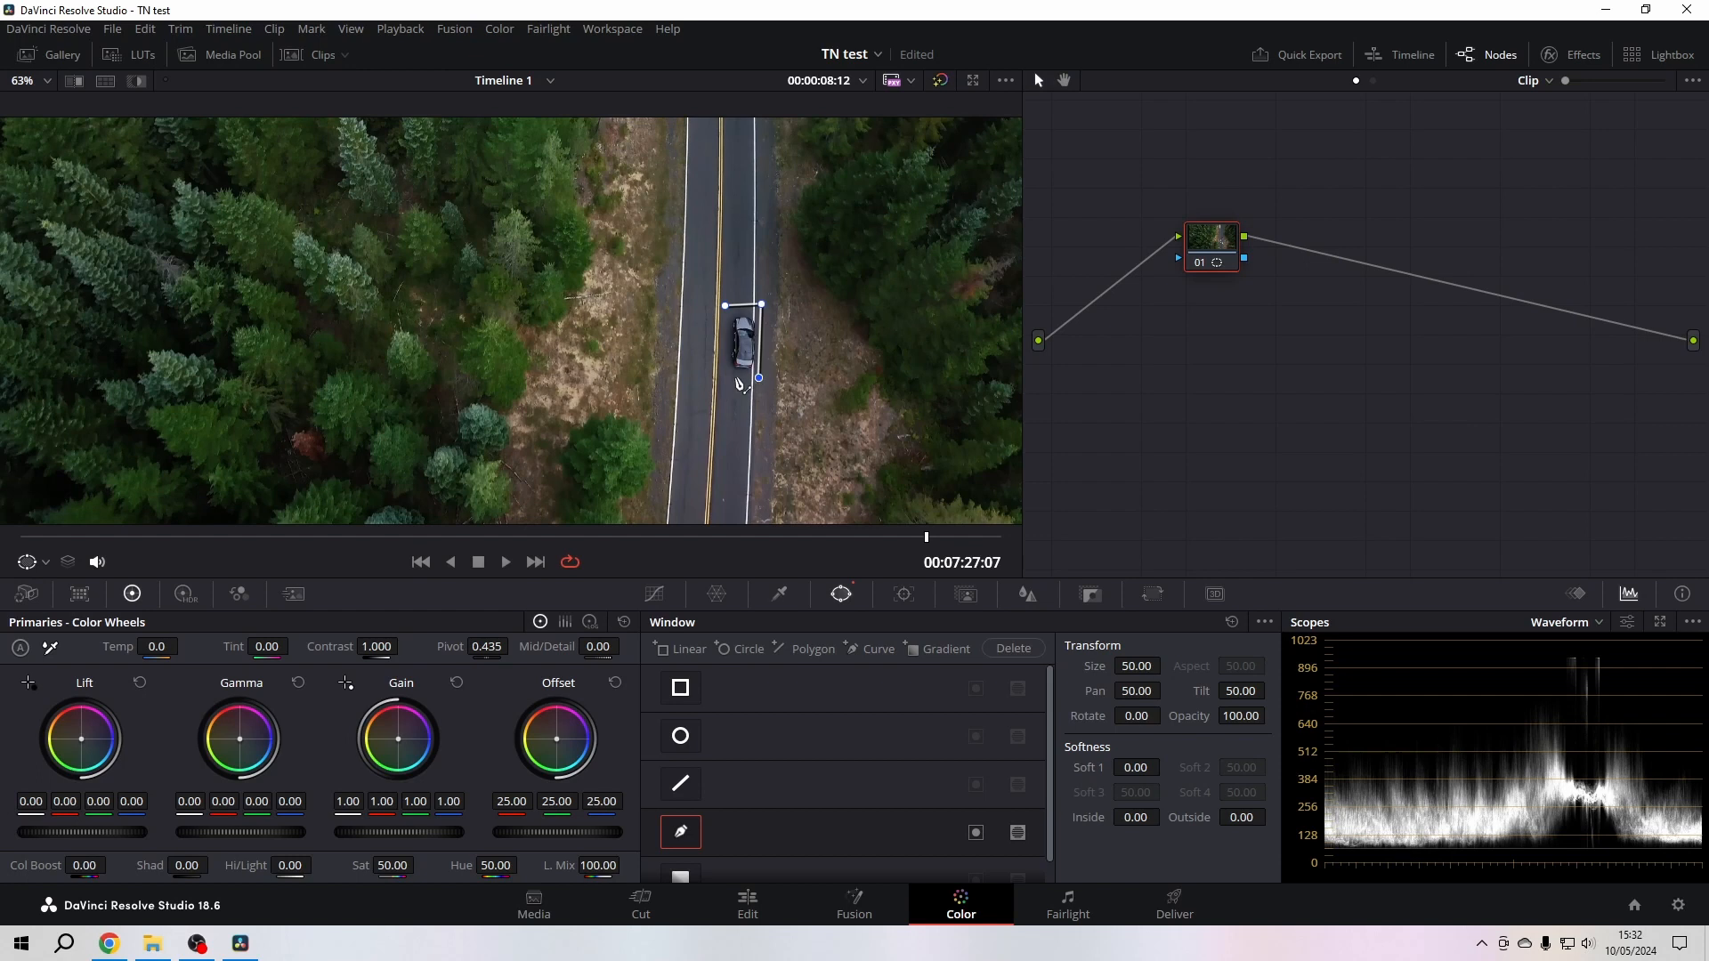
pyautogui.click(724, 378)
pyautogui.click(726, 305)
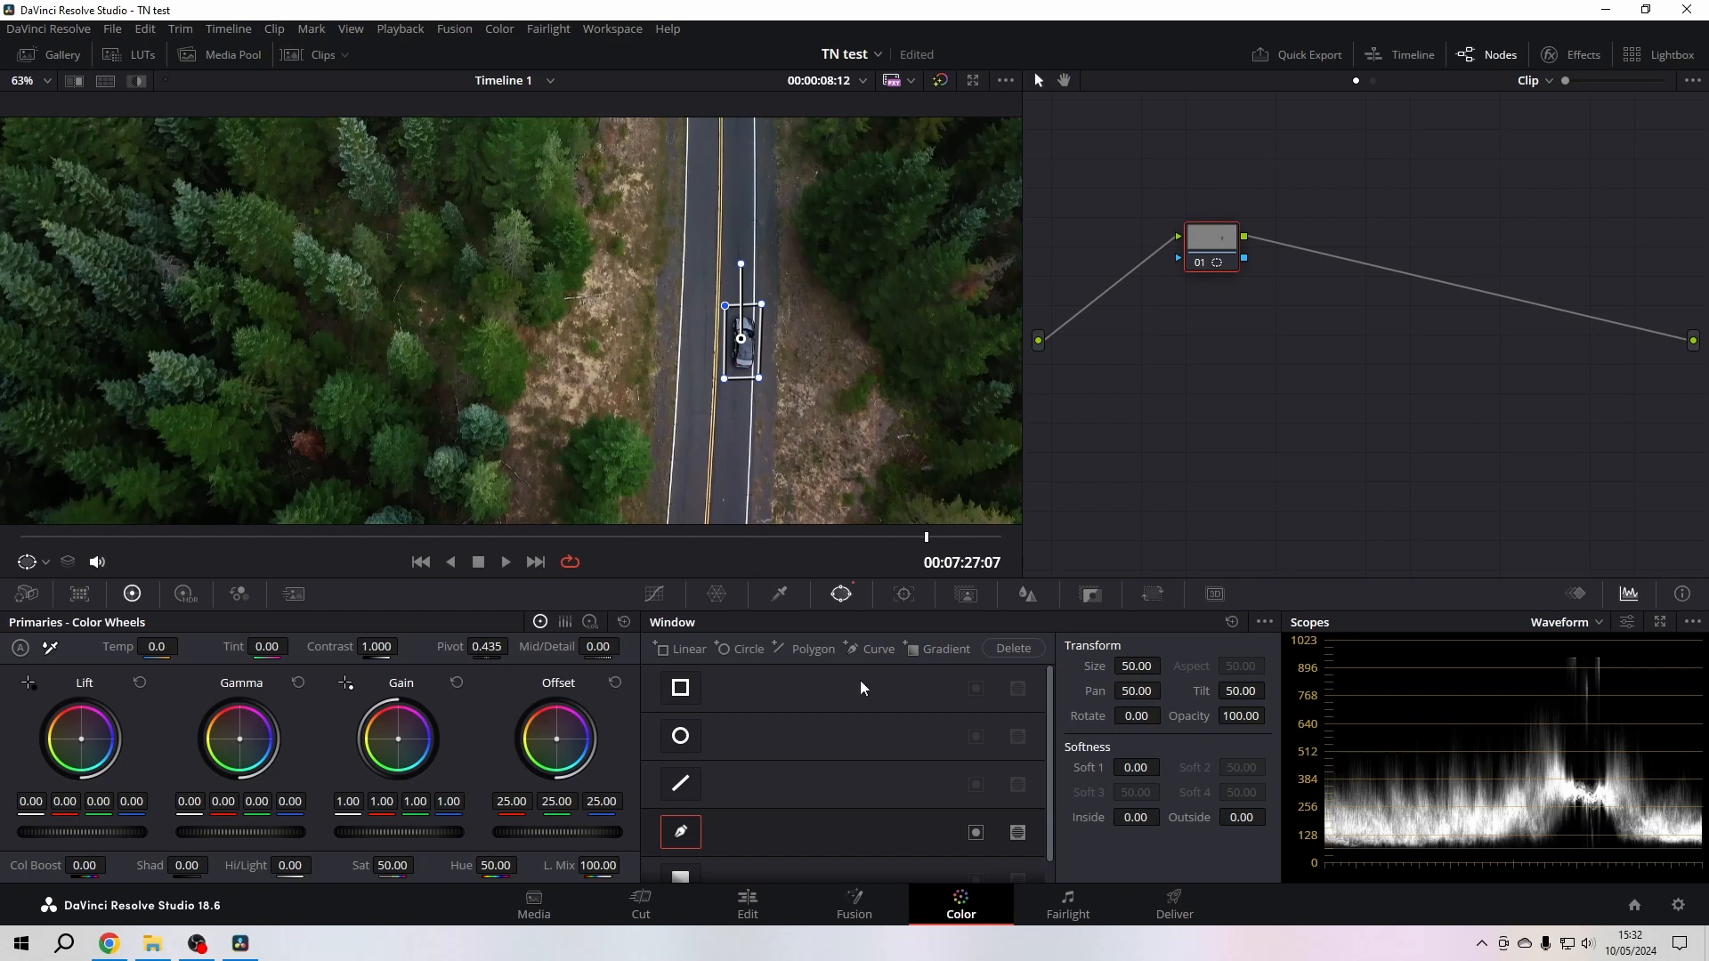
# Track the car's window forward and in reverse across the whole clip
pyautogui.click(903, 593)
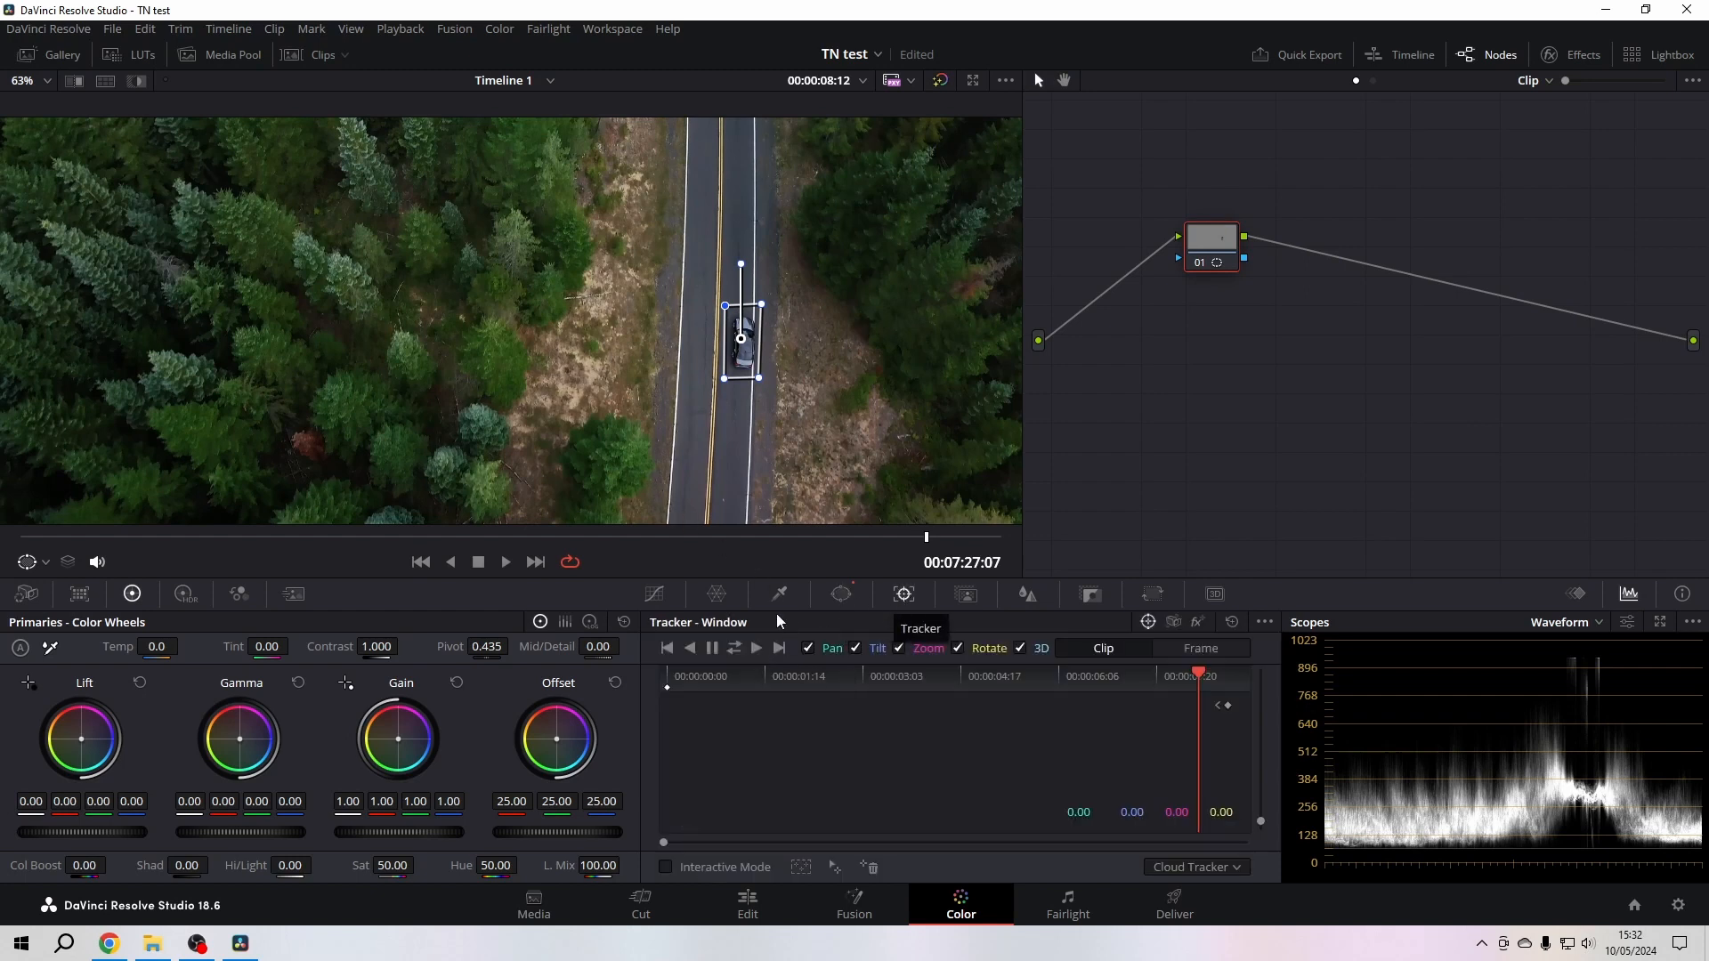
pyautogui.click(734, 655)
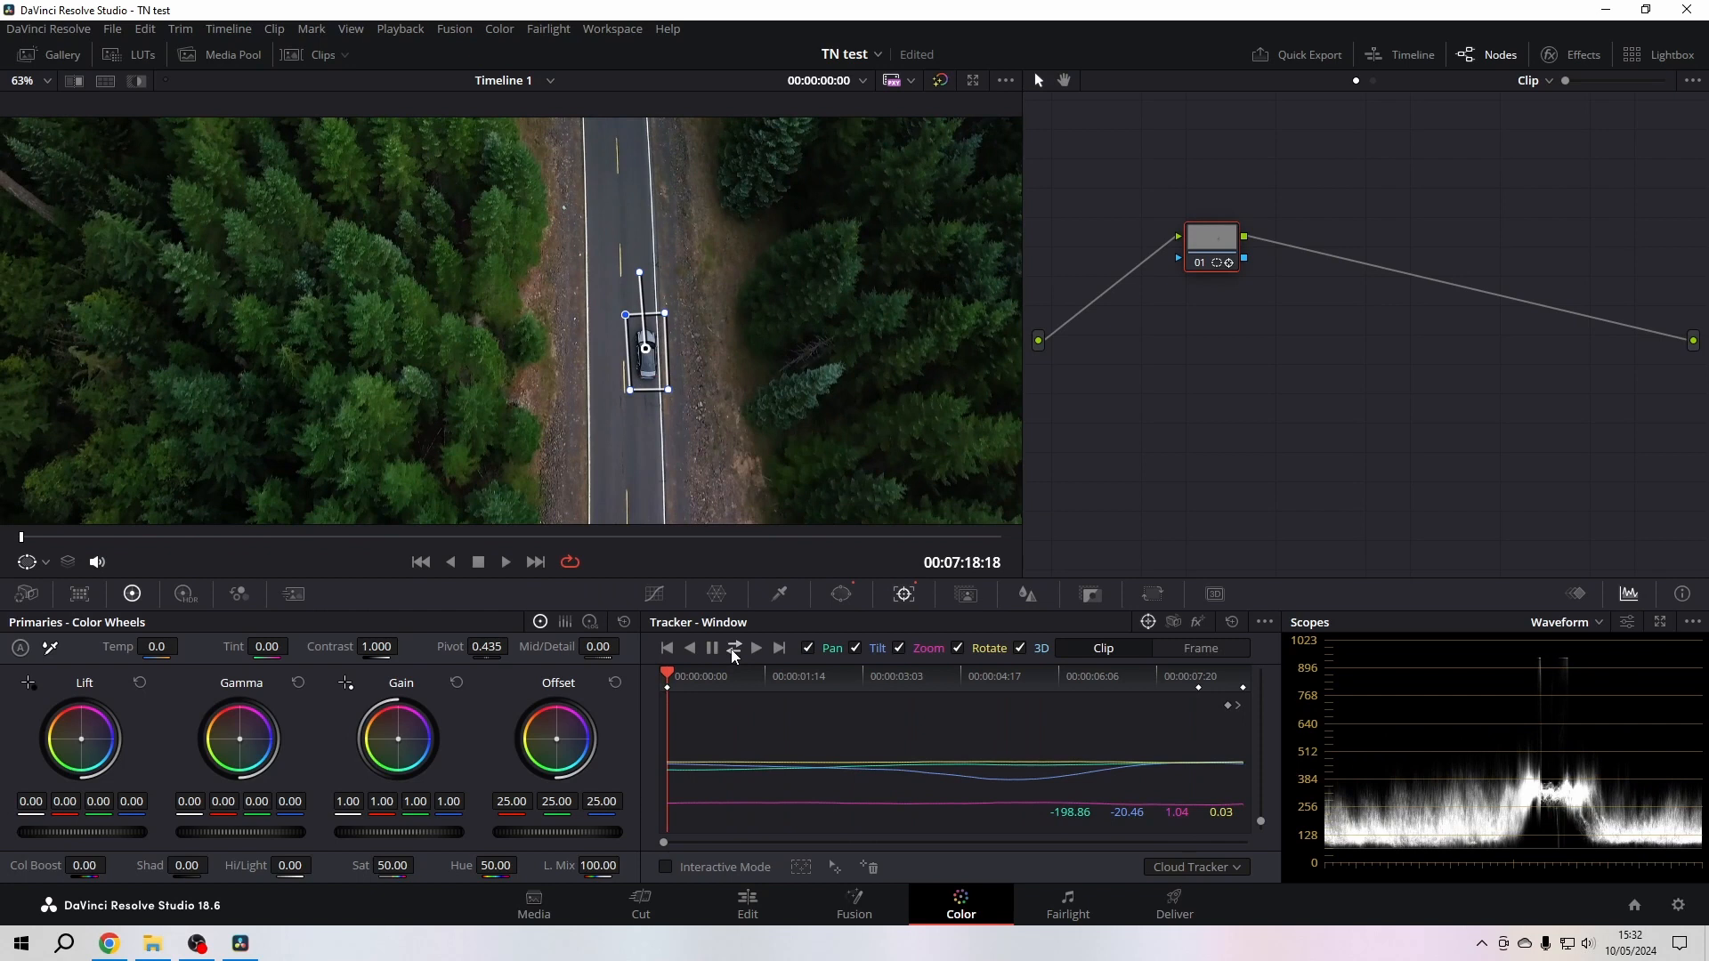
# Find the Object Removal effect, apply it to node 01 and run its Scene Analysis
pyautogui.click(1587, 55)
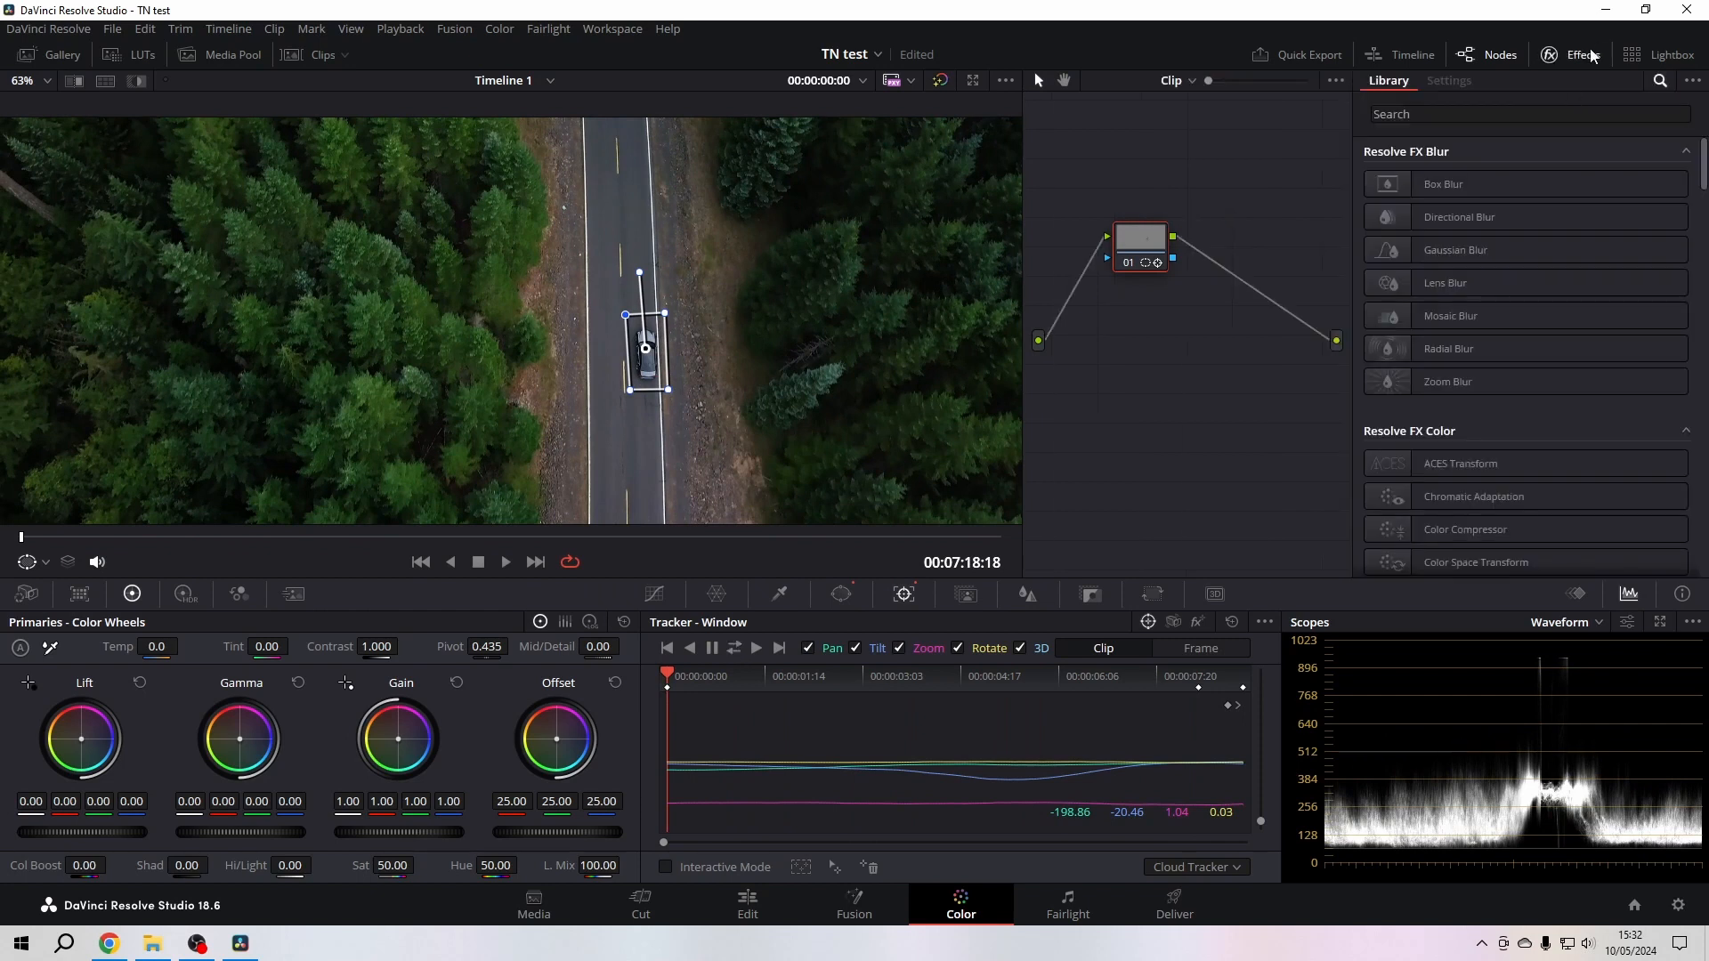
pyautogui.click(1433, 116)
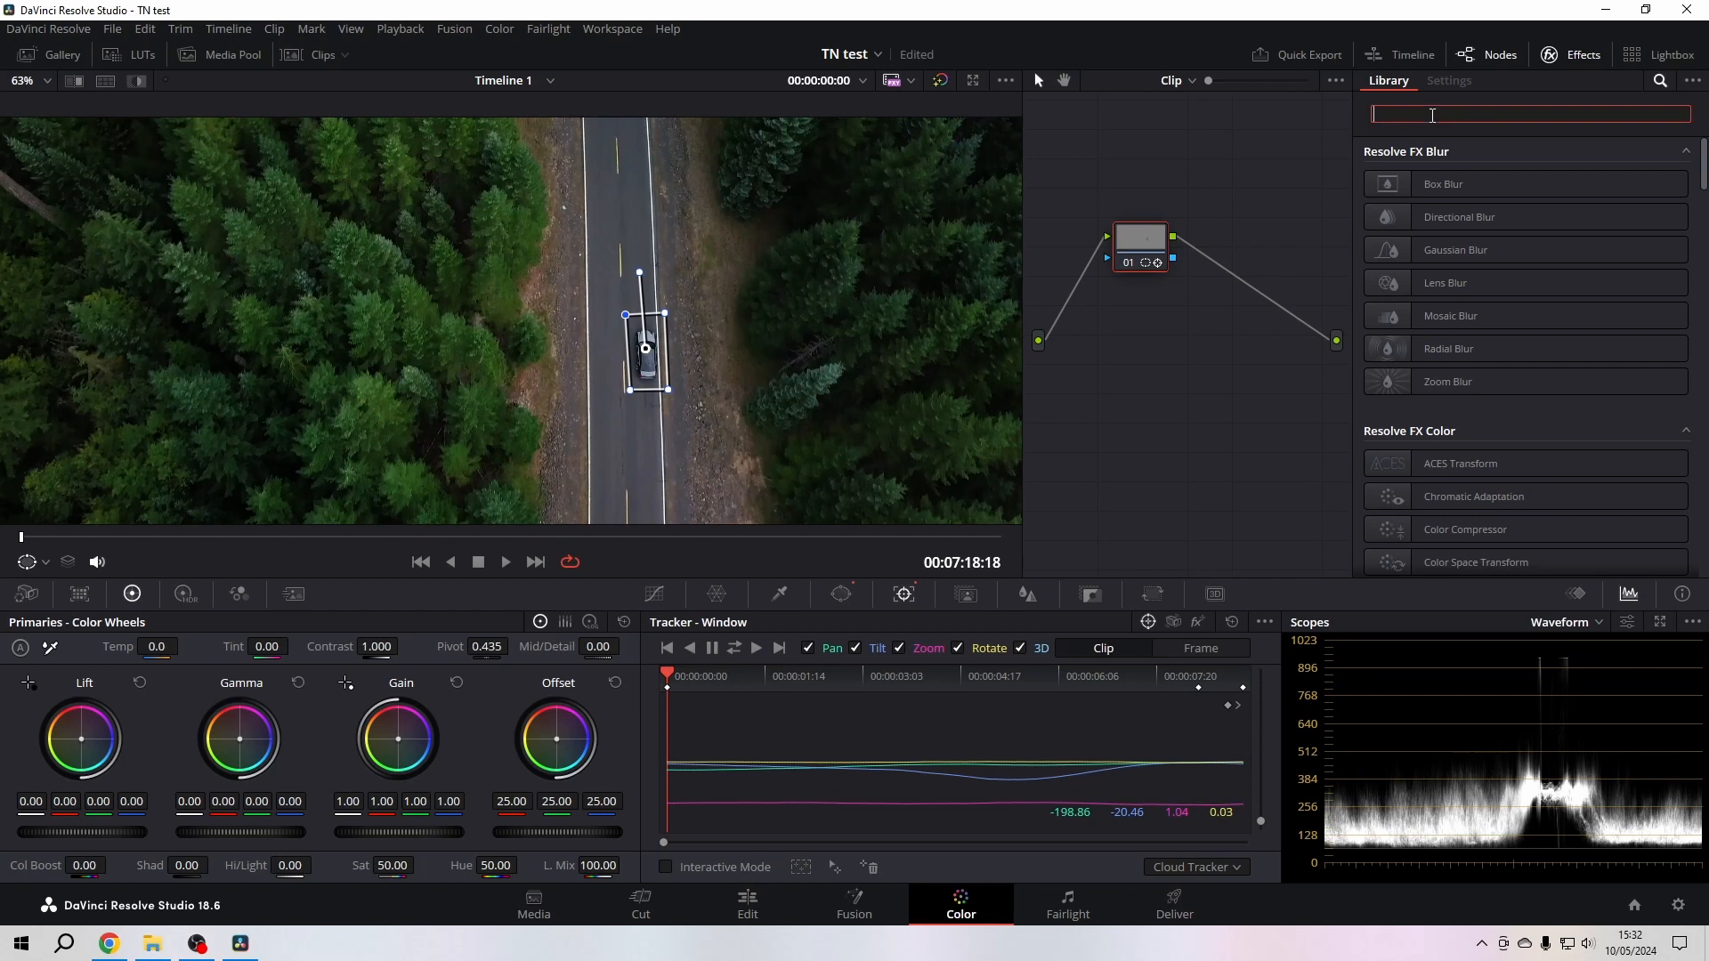
pyautogui.write('obje')
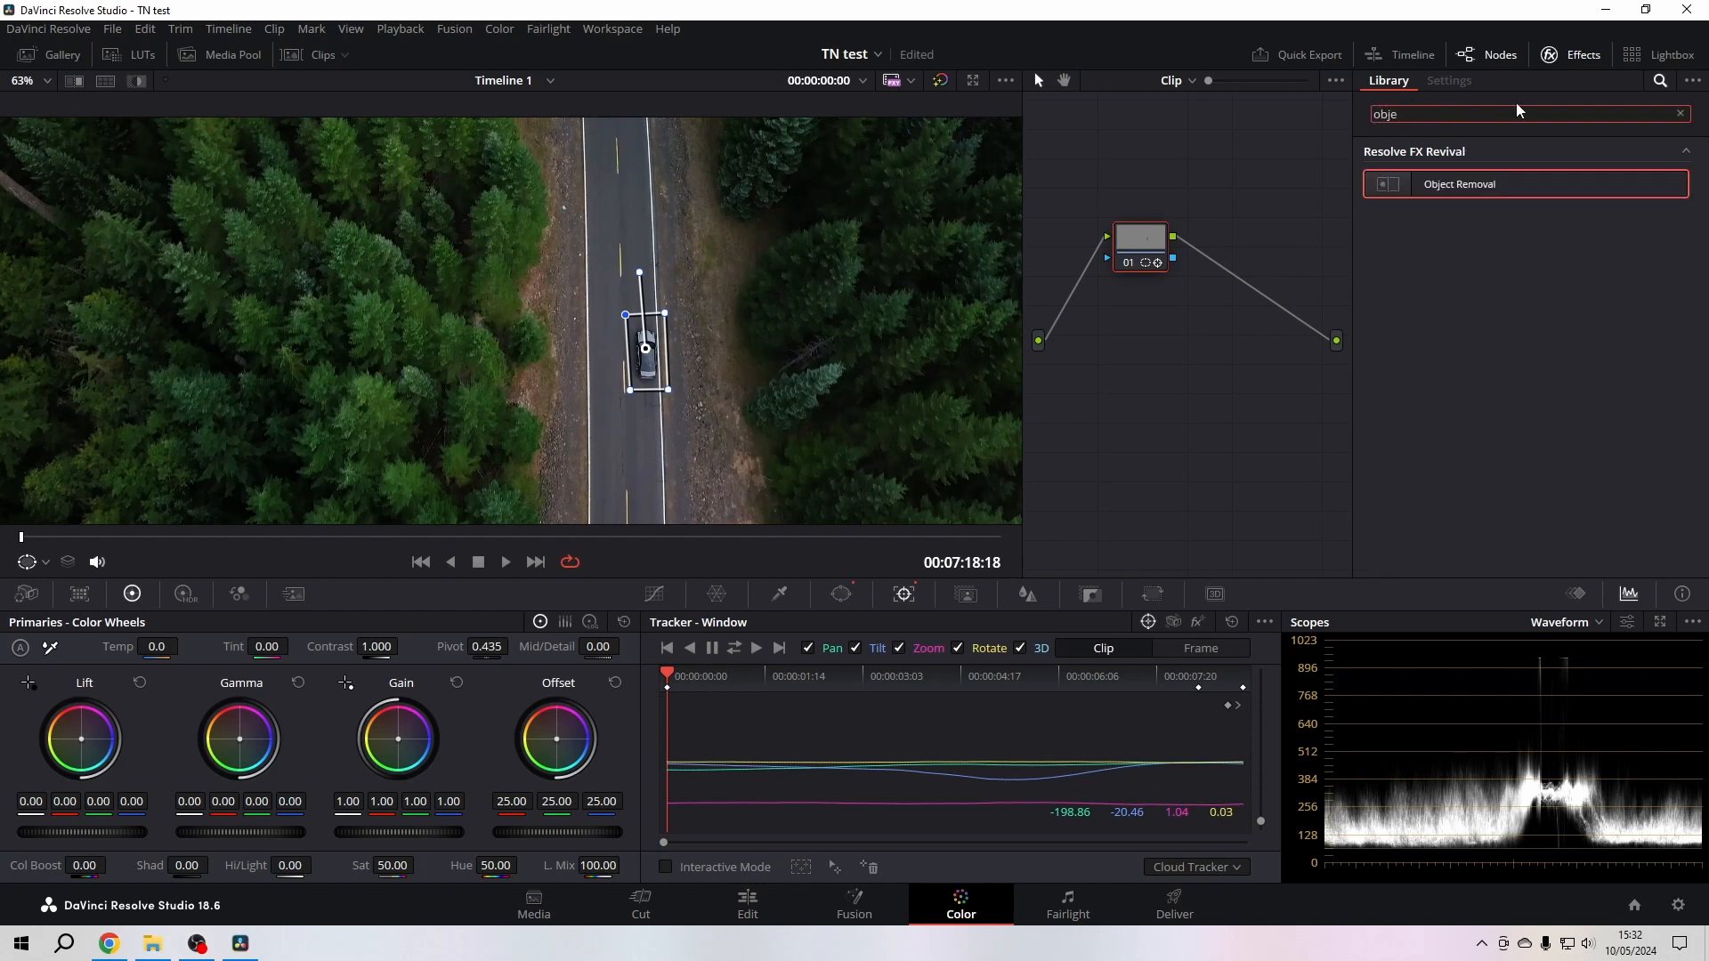
pyautogui.moveTo(1541, 187); pyautogui.dragTo(1136, 233)
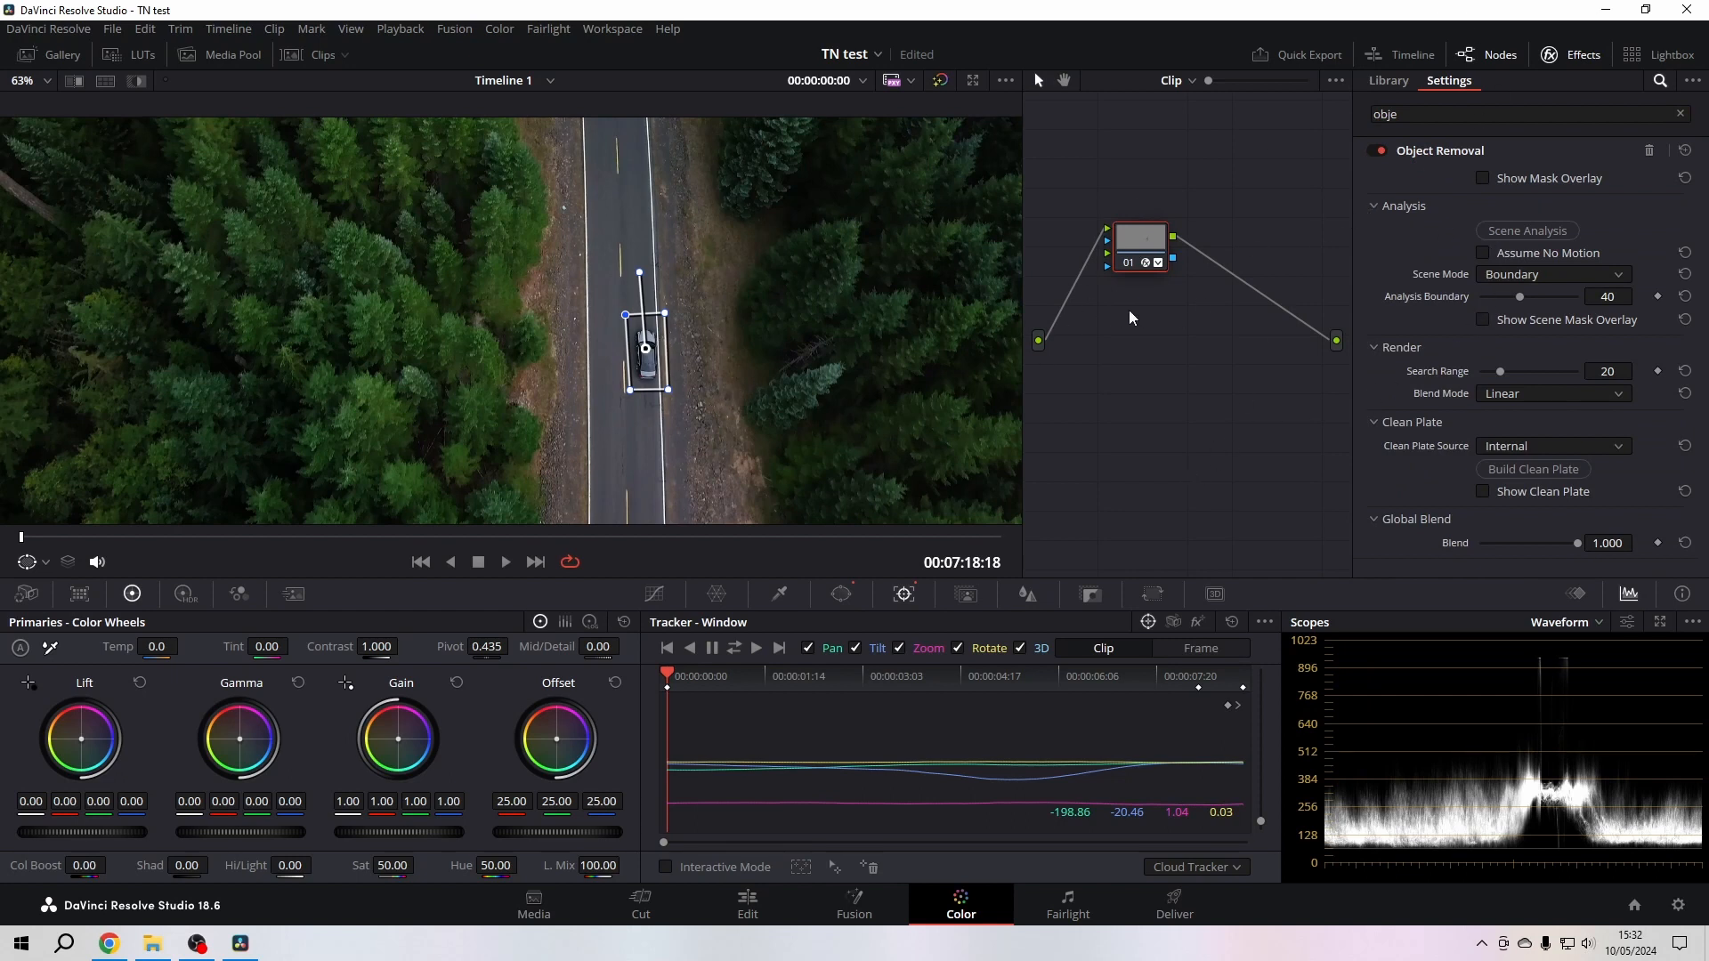
pyautogui.click(1519, 232)
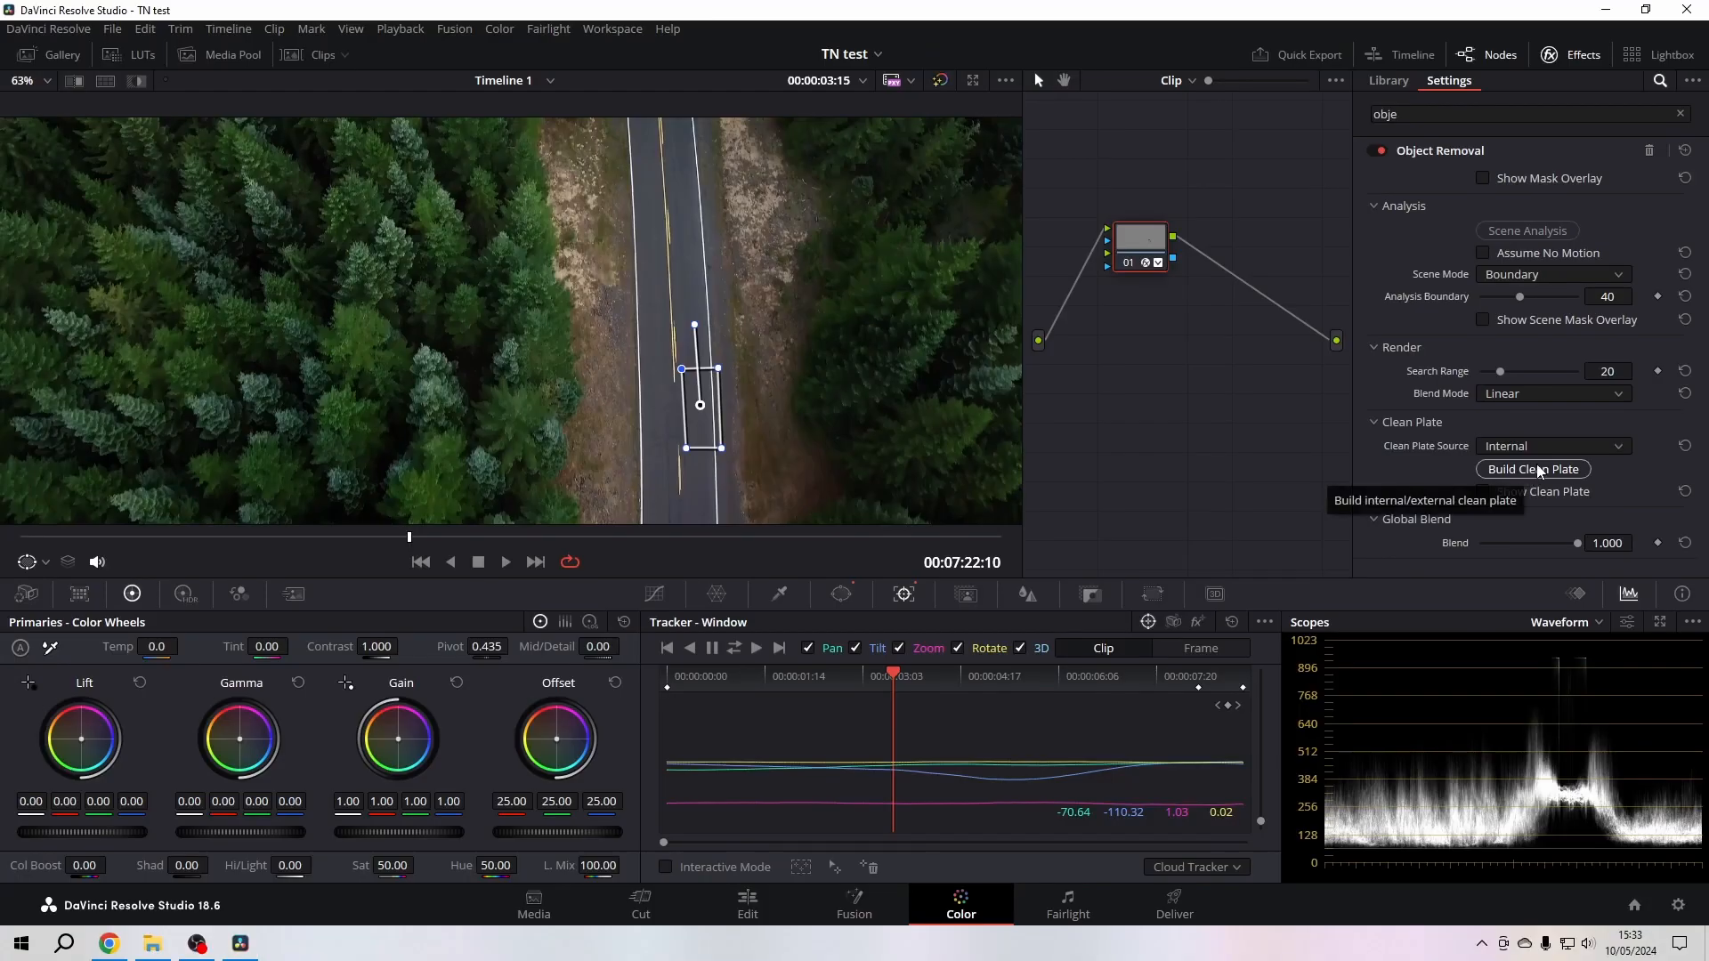
# Build the internal clean plate and set the Object Removal blend mode to Adaptive Blend
pyautogui.click(1539, 471)
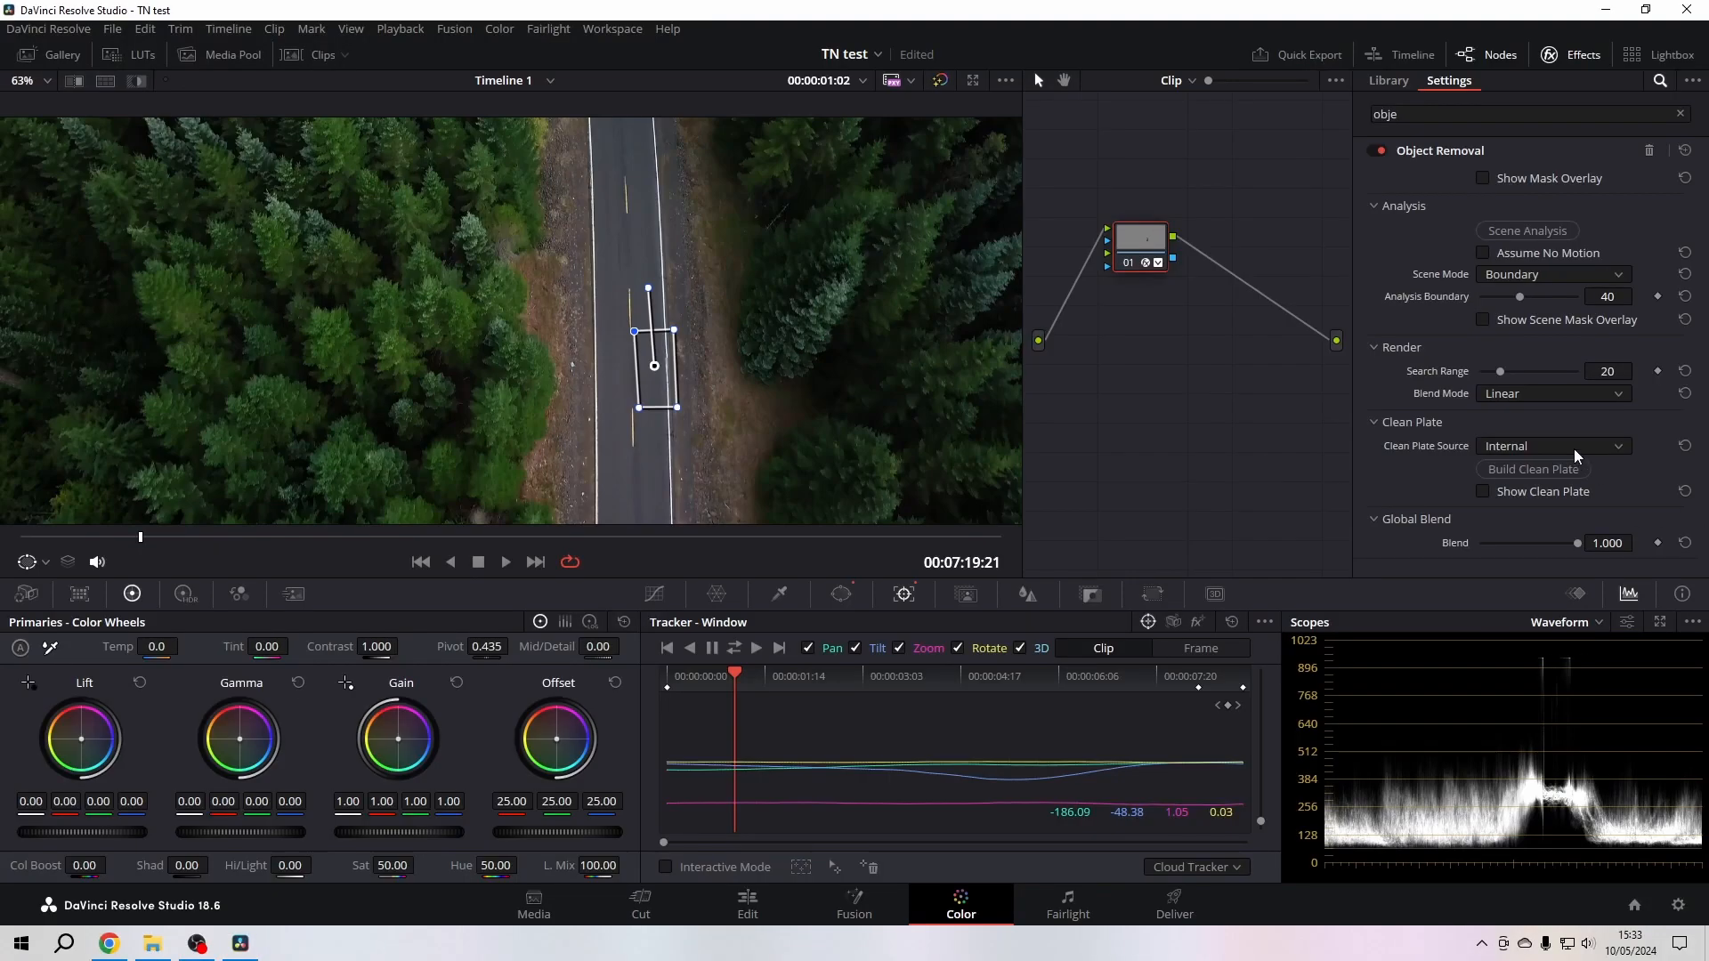
pyautogui.click(1588, 394)
pyautogui.click(1524, 437)
# Try the Background and Object scene modes for Object Removal, and set the scene mode back to Boundary
pyautogui.click(1563, 277)
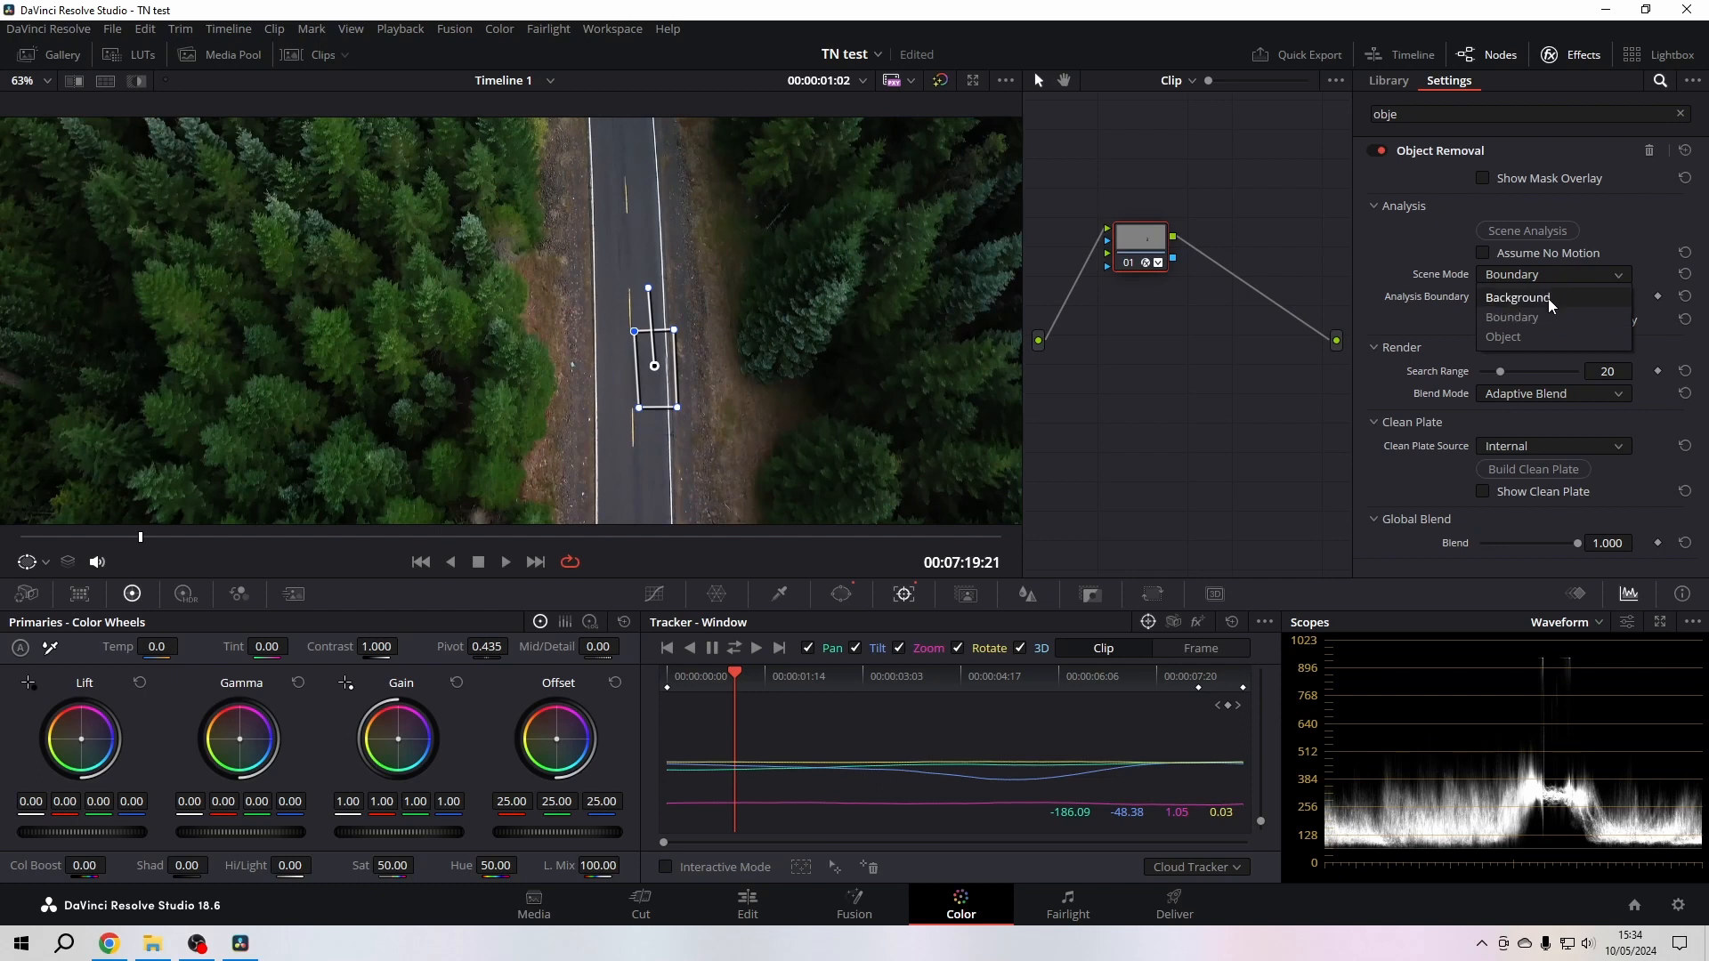
pyautogui.click(1547, 298)
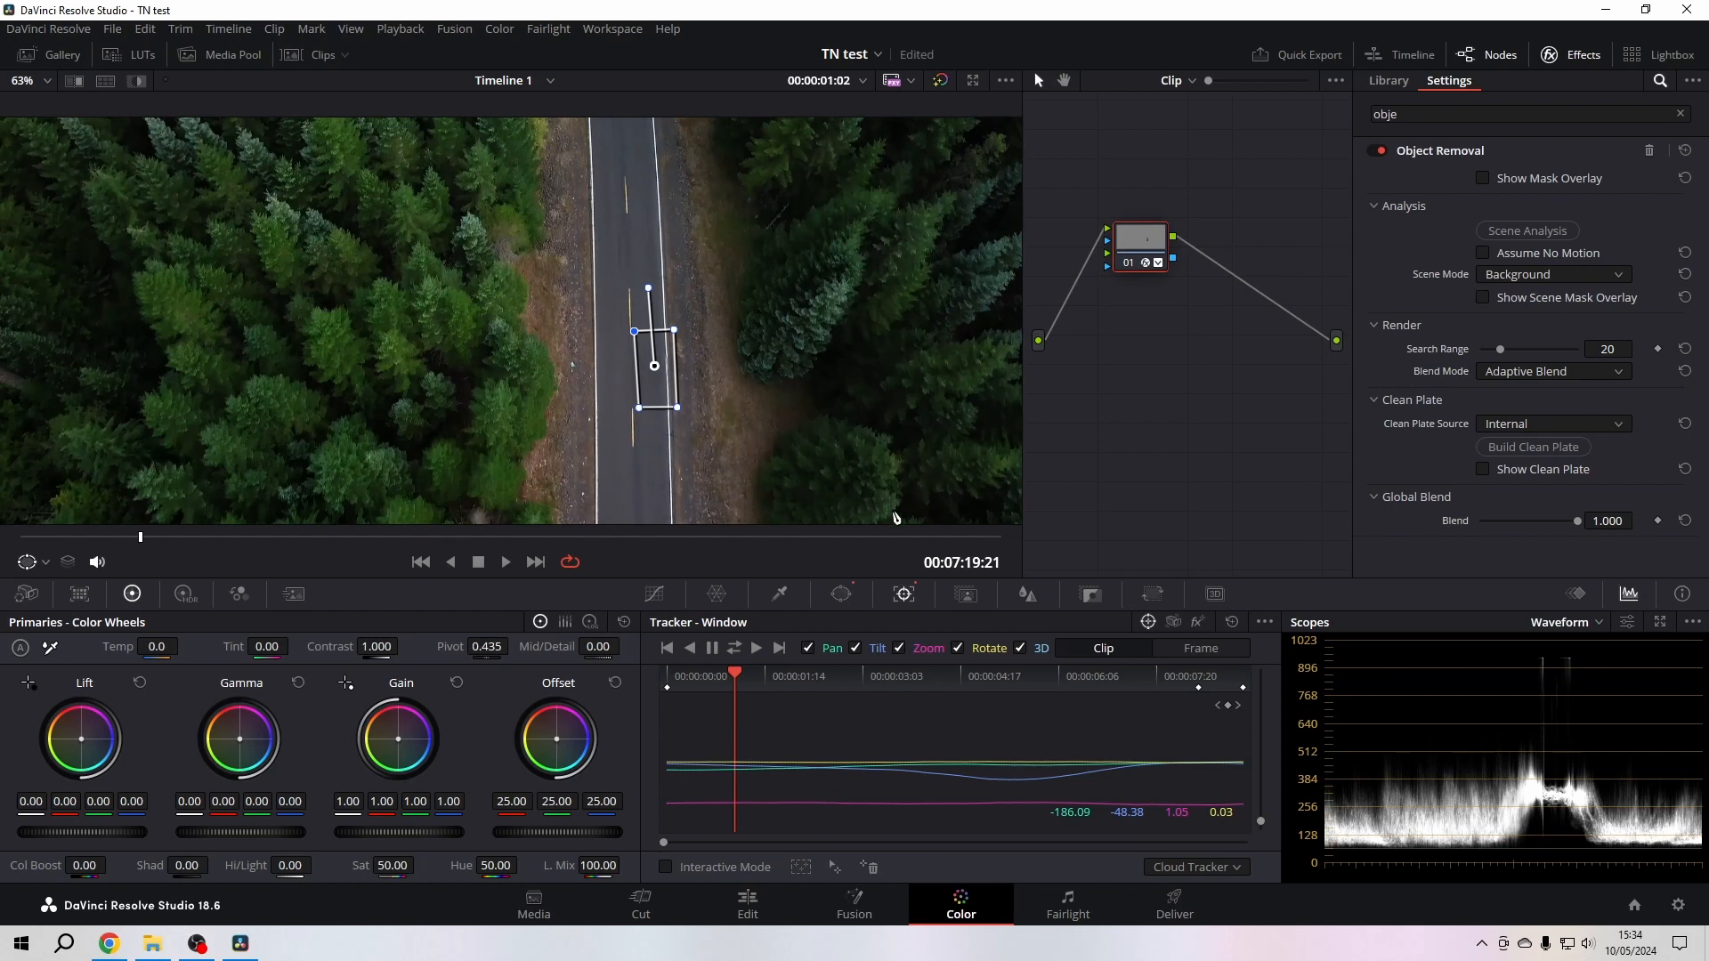
pyautogui.click(1521, 279)
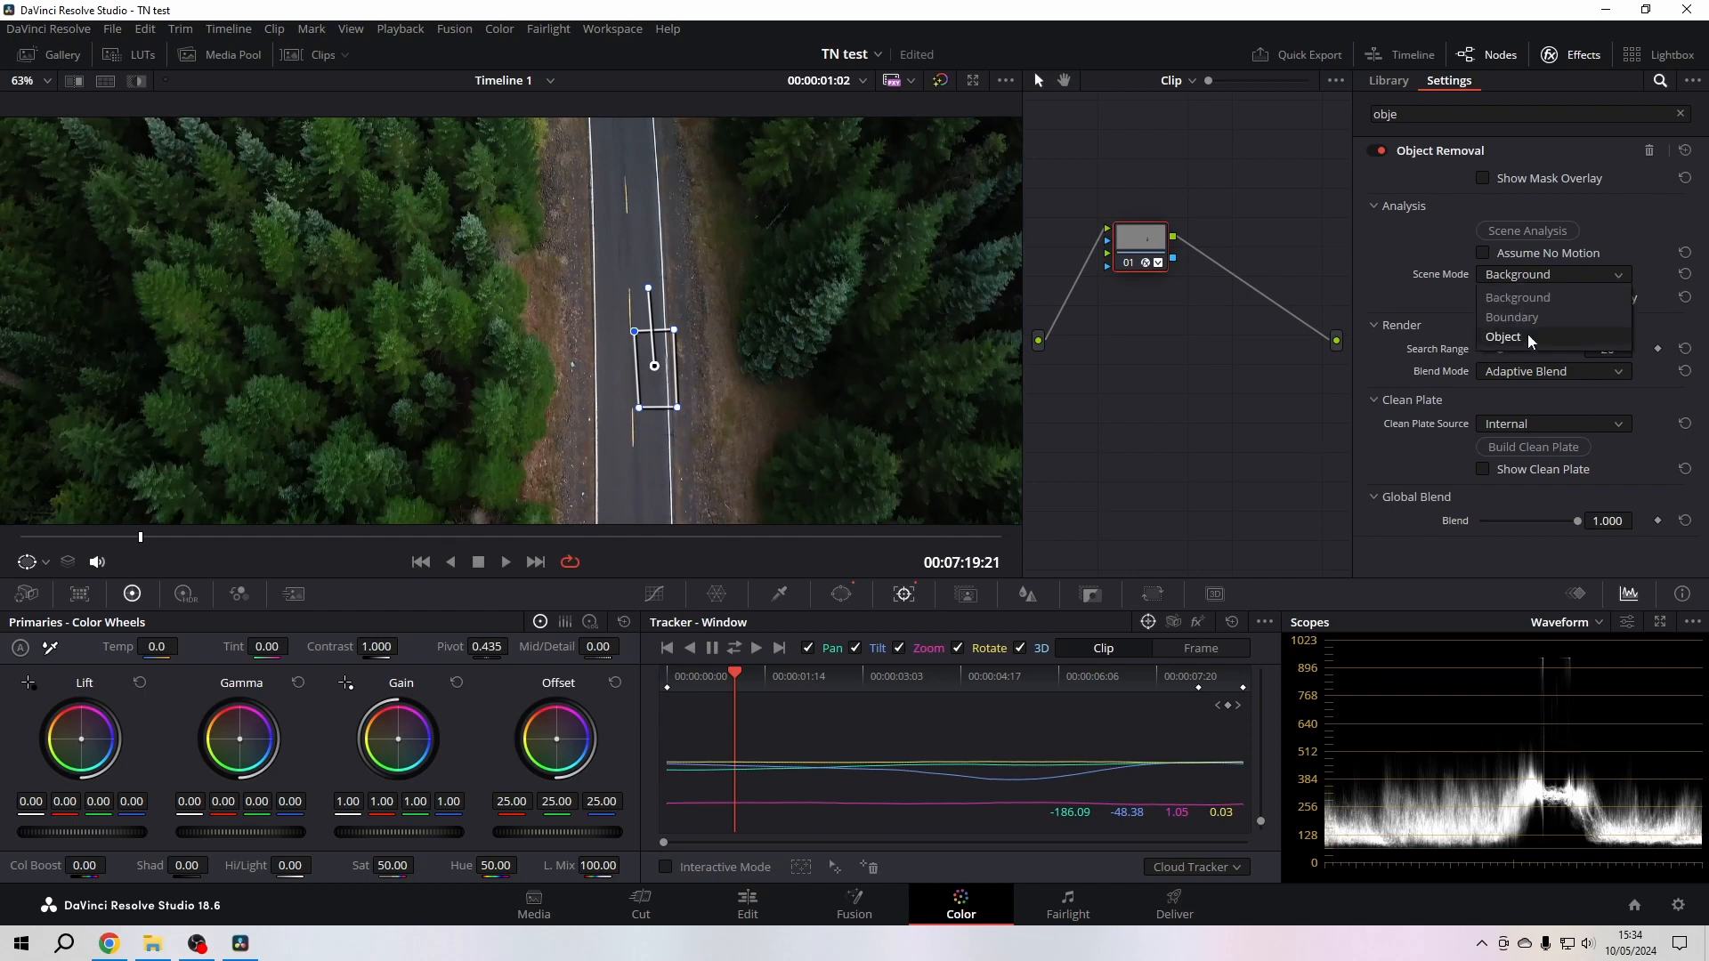
pyautogui.click(1528, 334)
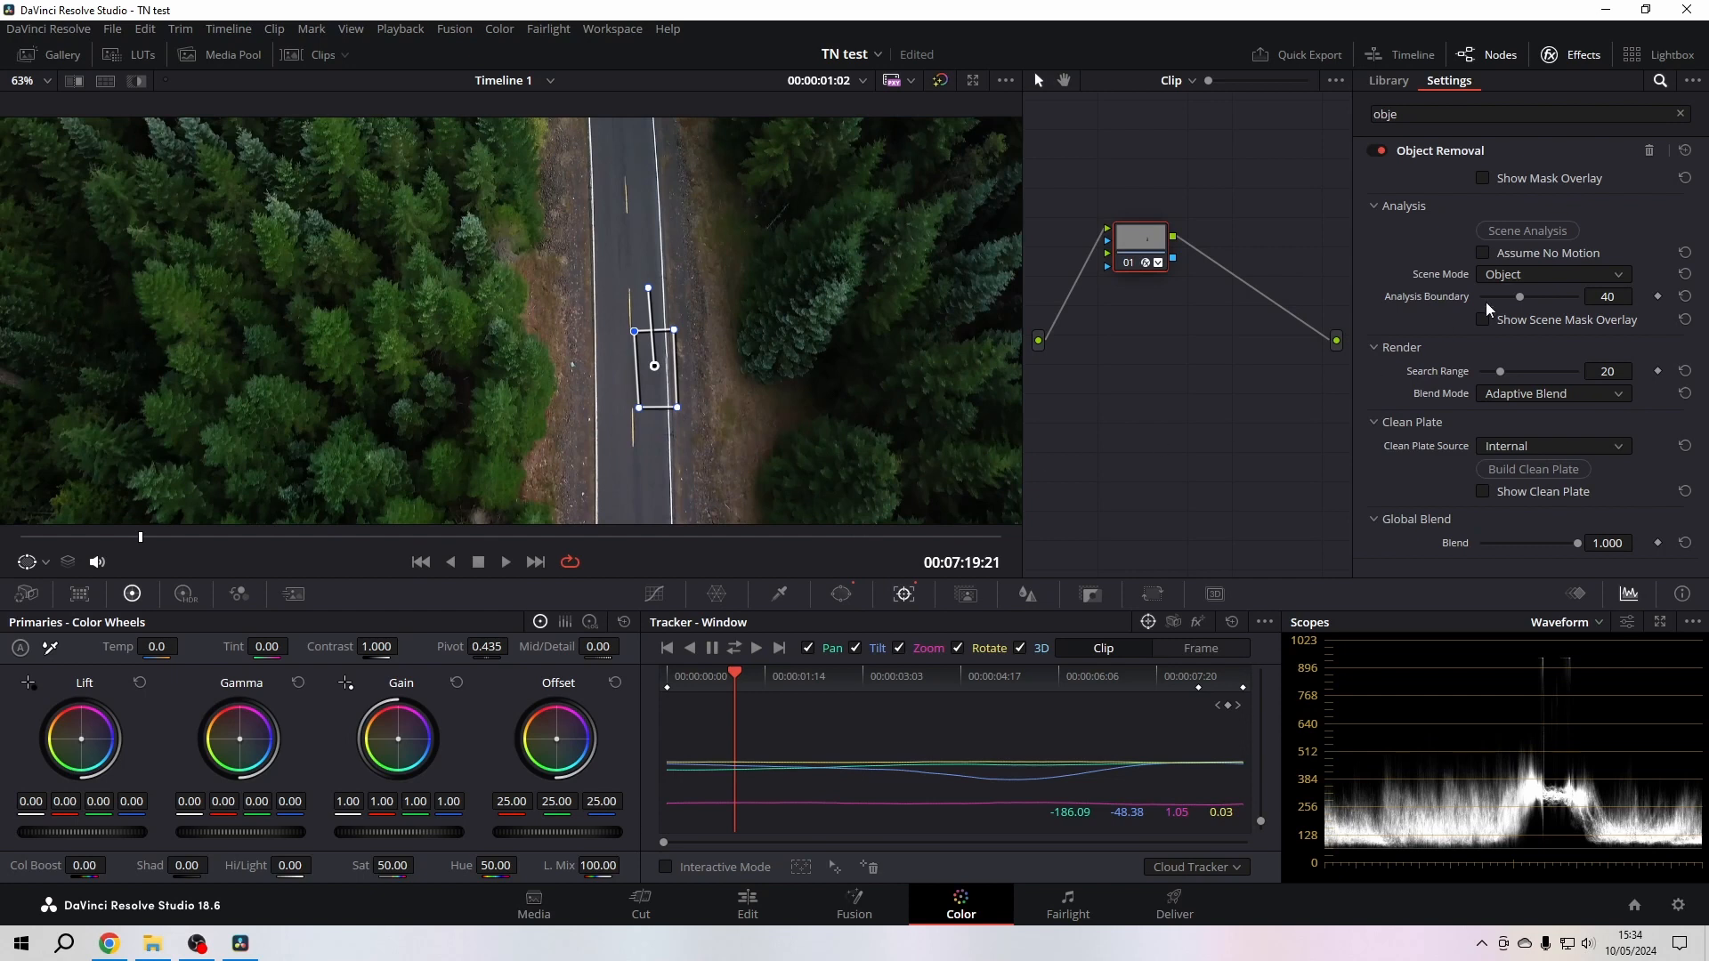
pyautogui.click(1501, 274)
pyautogui.click(1506, 319)
# Try the Linear blend mode for Object Removal, and set the blend mode back to Adaptive Blend
pyautogui.click(1594, 396)
pyautogui.click(1511, 411)
pyautogui.click(1544, 389)
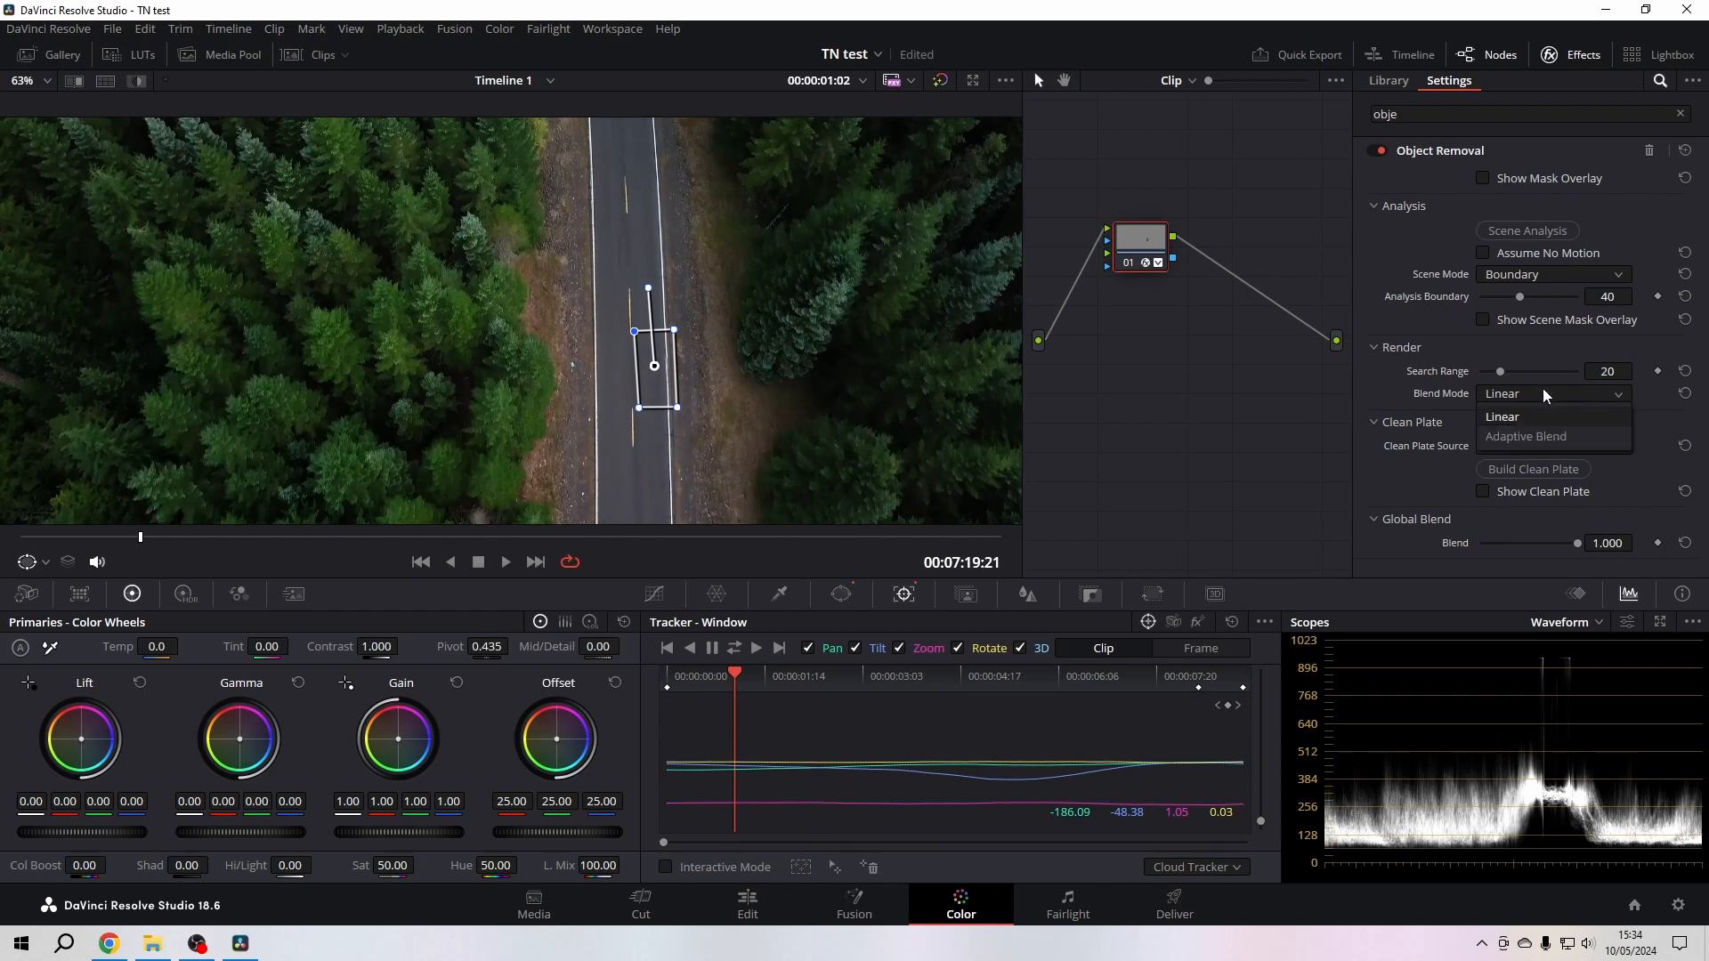
pyautogui.click(1517, 438)
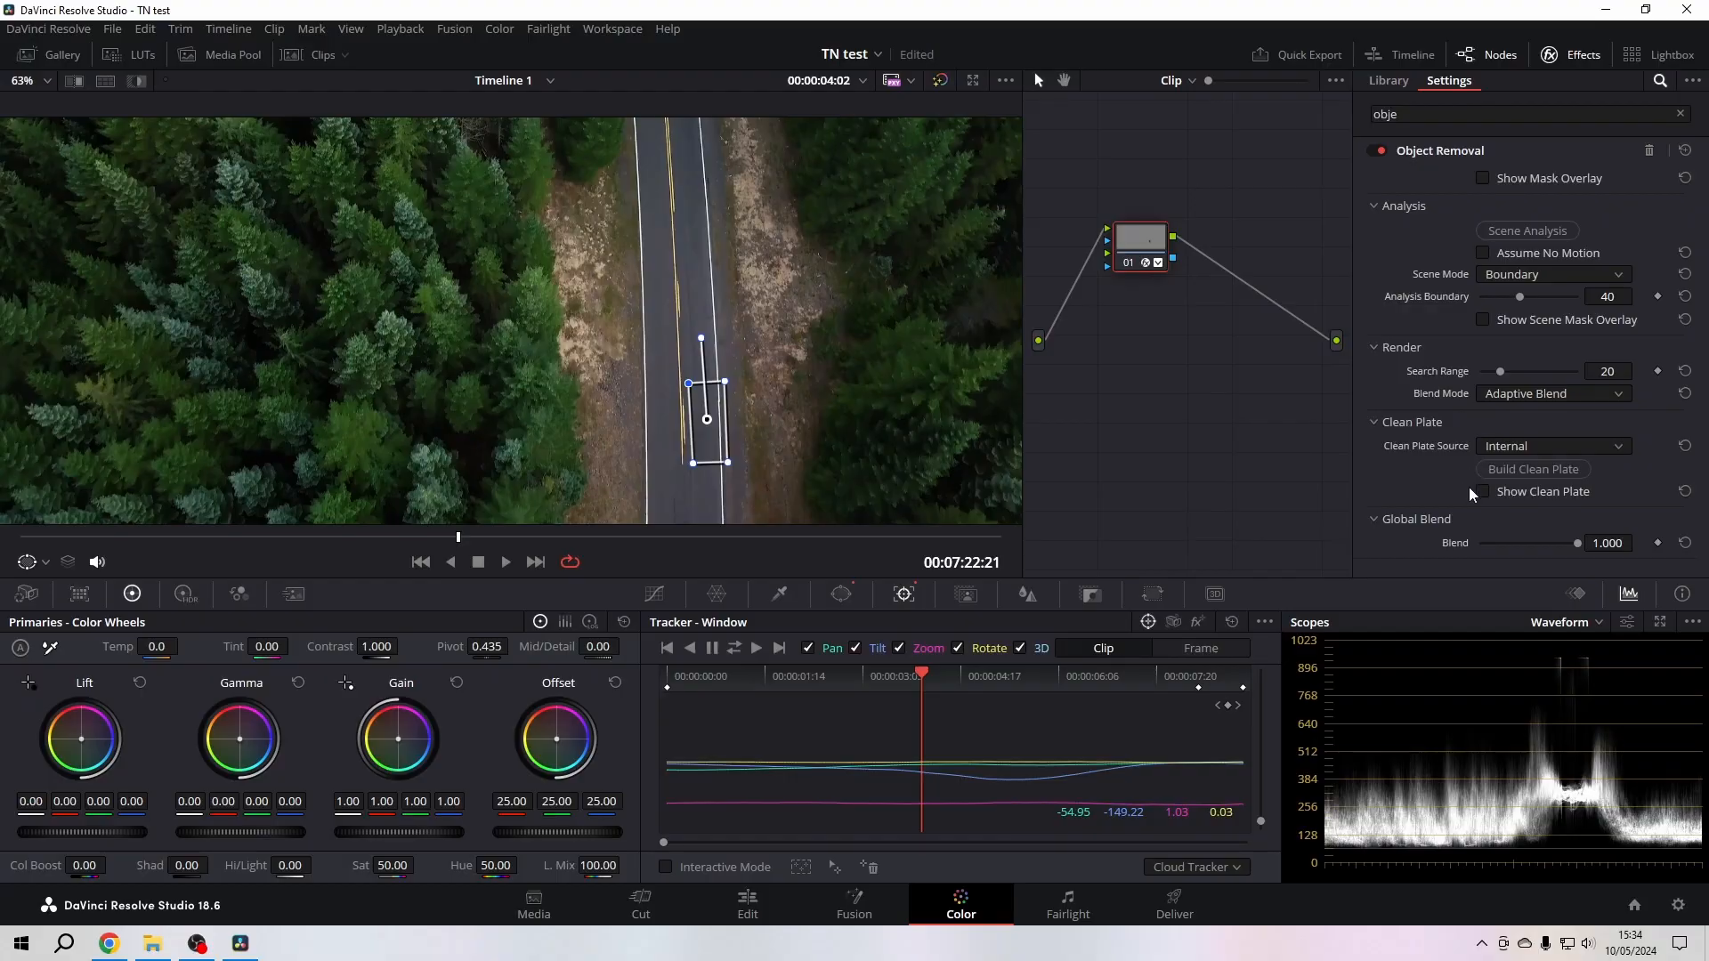
pyautogui.click(1531, 446)
pyautogui.click(1531, 446)
pyautogui.click(1520, 471)
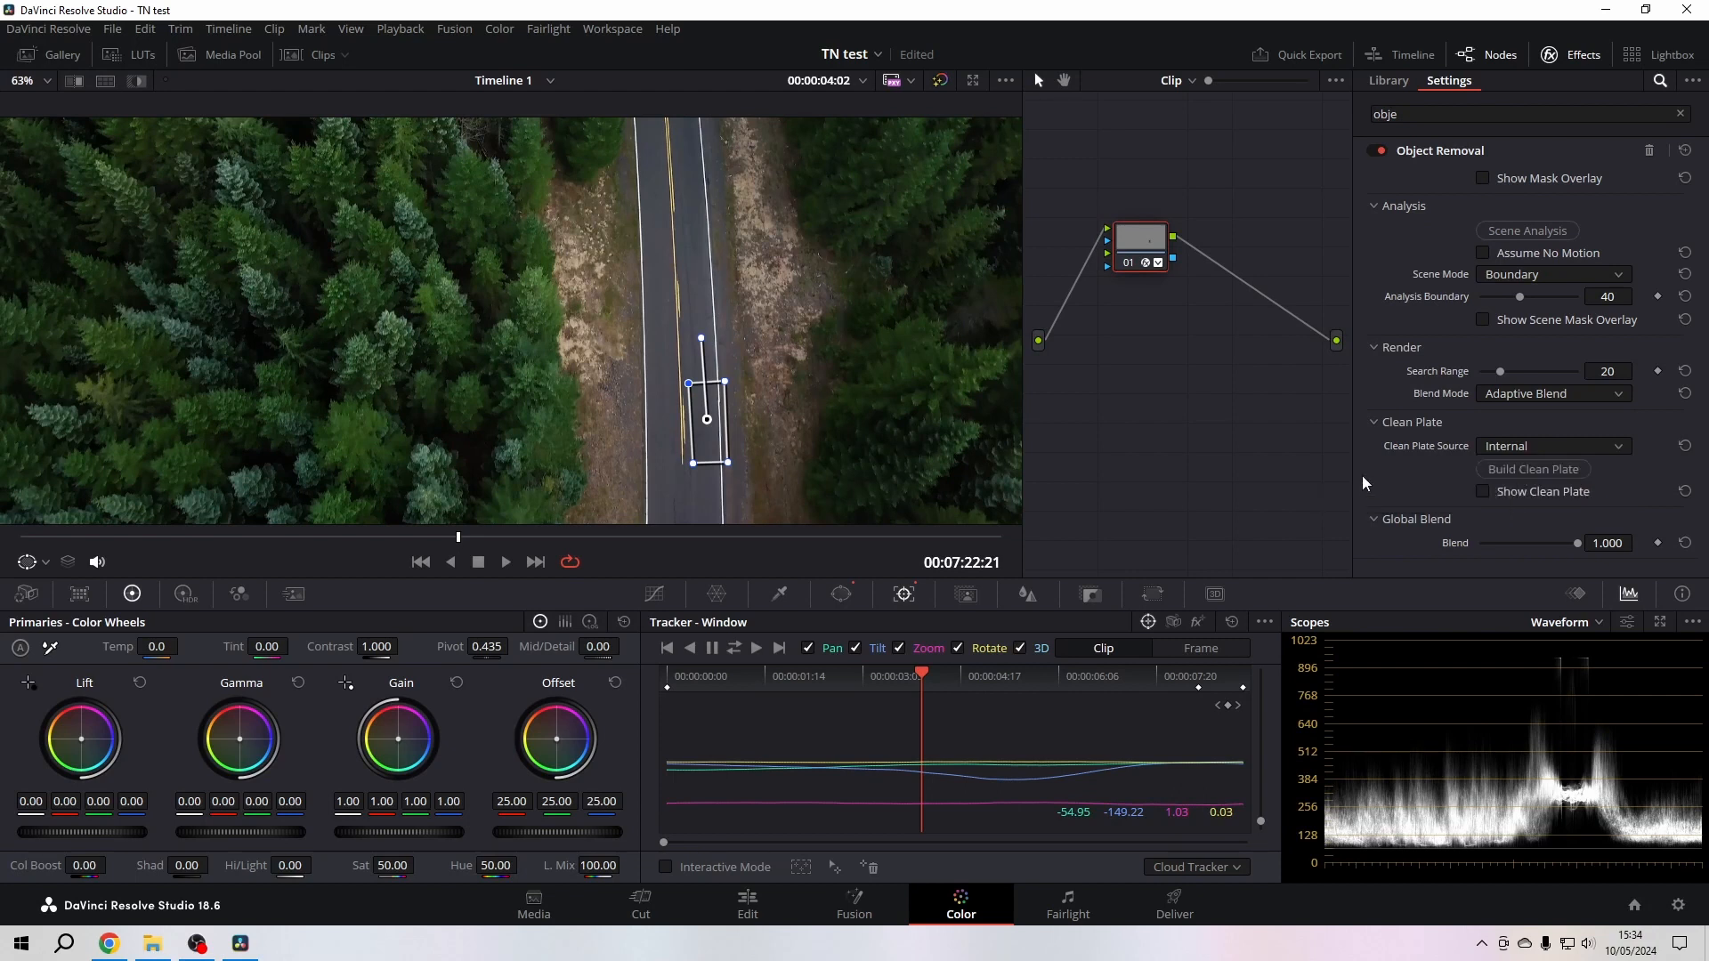